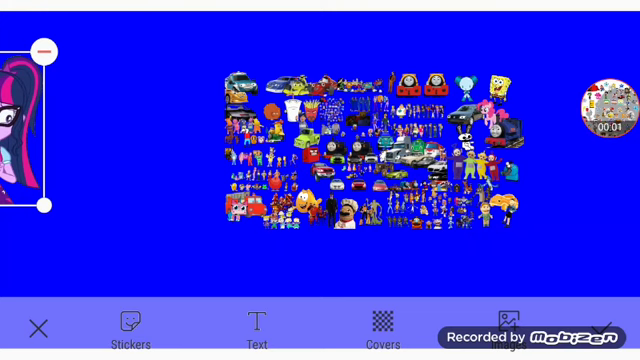
Drag Twilight Sparkle in from the left edge to sit beside the collage.
{"action": "left_click_drag", "start_coordinate": [20, 130], "coordinate": [158, 132]}
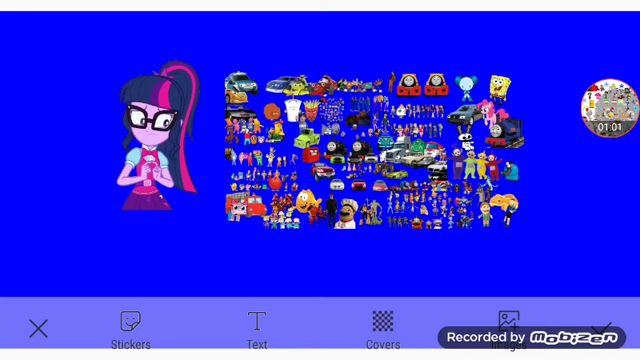
Nudge the character collage, then the Twilight Sparkle sticker, a little to the right.
{"action": "left_click", "coordinate": [372, 148]}
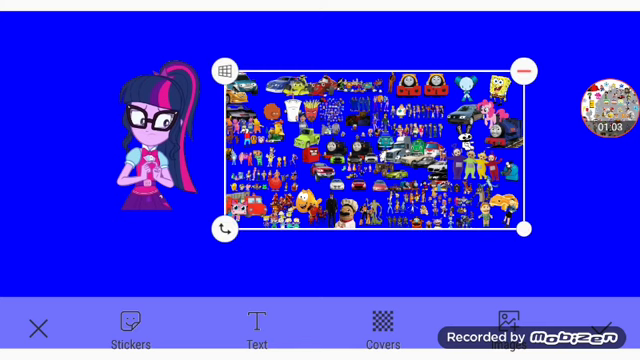
{"action": "left_click_drag", "start_coordinate": [372, 148], "coordinate": [418, 147]}
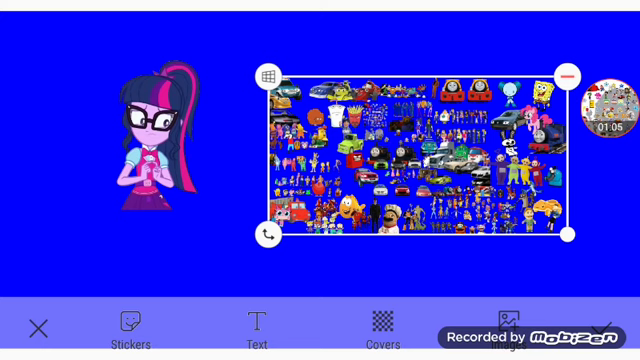
{"action": "left_click", "coordinate": [160, 135]}
{"action": "left_click_drag", "start_coordinate": [160, 135], "coordinate": [199, 137]}
{"action": "left_click", "coordinate": [188, 135]}
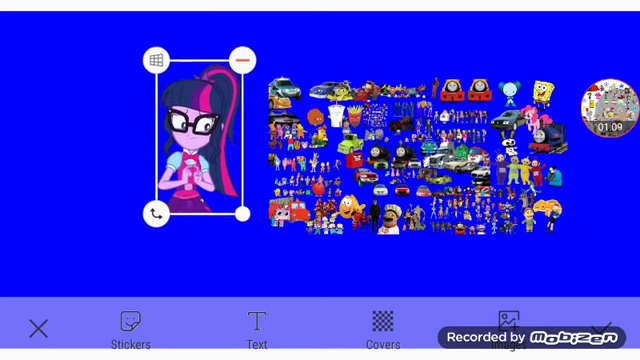
{"action": "left_click", "coordinate": [610, 100]}
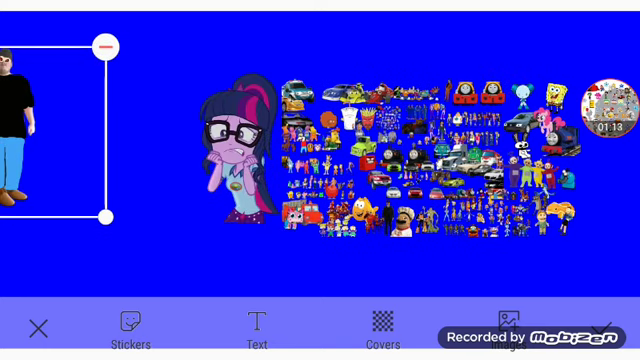
Walk the man sticker onto the canvas and slide the glasses girl right.
{"action": "mouse_move", "coordinate": [10, 150]}
{"action": "left_mouse_down"}
{"action": "mouse_move", "coordinate": [70, 150]}
{"action": "mouse_move", "coordinate": [87, 131]}
{"action": "left_mouse_up"}
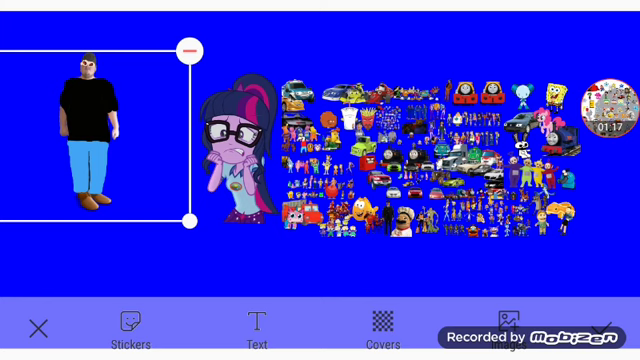
{"action": "left_click_drag", "start_coordinate": [88, 130], "coordinate": [117, 140]}
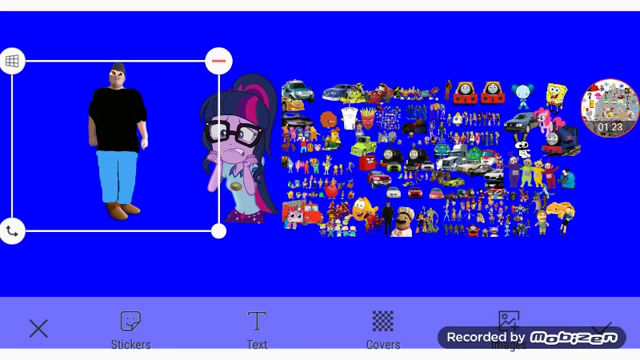
{"action": "left_click", "coordinate": [610, 107]}
{"action": "left_click", "coordinate": [238, 145]}
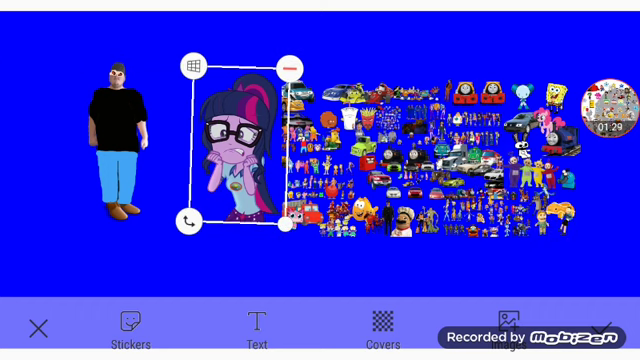
{"action": "mouse_move", "coordinate": [238, 145]}
{"action": "left_mouse_down"}
{"action": "mouse_move", "coordinate": [374, 150]}
{"action": "mouse_move", "coordinate": [505, 200]}
{"action": "left_mouse_up"}
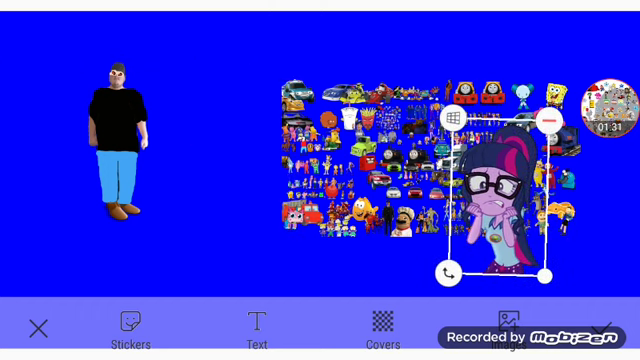
{"action": "left_click", "coordinate": [117, 143]}
{"action": "left_click_drag", "start_coordinate": [117, 143], "coordinate": [183, 143]}
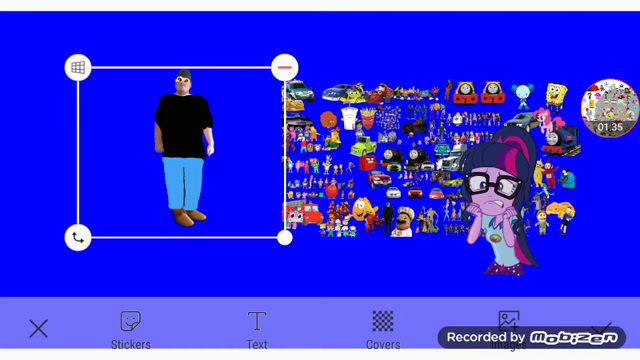
{"action": "mouse_move", "coordinate": [182, 145]}
{"action": "left_mouse_down"}
{"action": "mouse_move", "coordinate": [223, 150]}
{"action": "mouse_move", "coordinate": [200, 155]}
{"action": "left_mouse_up"}
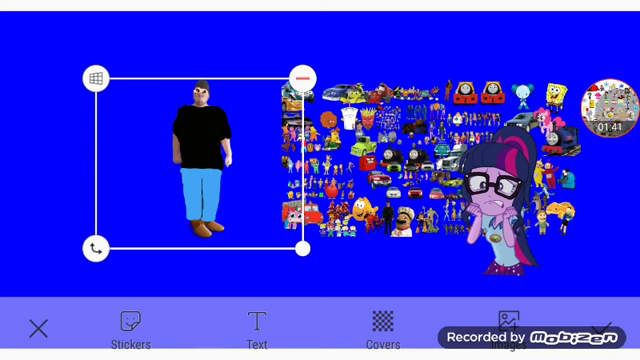
Move the glasses girl back and forth across the collage while shifting the man.
{"action": "mouse_move", "coordinate": [500, 195]}
{"action": "left_mouse_down"}
{"action": "mouse_move", "coordinate": [243, 143]}
{"action": "mouse_move", "coordinate": [330, 172]}
{"action": "left_mouse_up"}
{"action": "left_click_drag", "start_coordinate": [200, 160], "coordinate": [155, 155]}
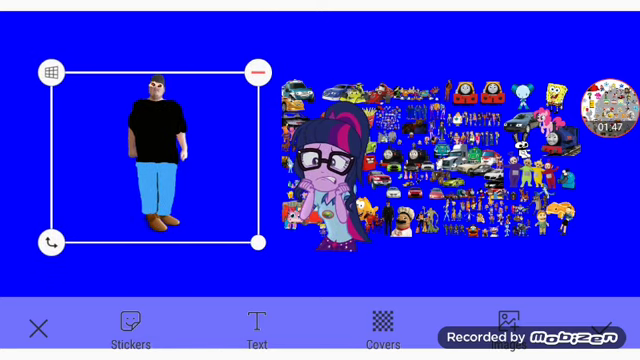
{"action": "left_click", "coordinate": [610, 107]}
{"action": "mouse_move", "coordinate": [330, 175]}
{"action": "left_mouse_down"}
{"action": "mouse_move", "coordinate": [389, 184]}
{"action": "mouse_move", "coordinate": [470, 183]}
{"action": "left_mouse_up"}
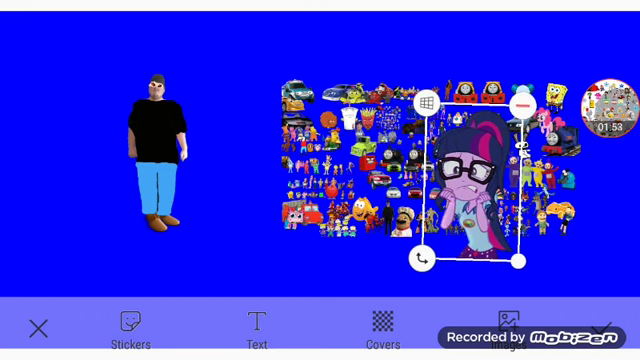
{"action": "mouse_move", "coordinate": [155, 150]}
{"action": "left_mouse_down"}
{"action": "mouse_move", "coordinate": [202, 152]}
{"action": "mouse_move", "coordinate": [153, 150]}
{"action": "left_mouse_up"}
{"action": "left_click", "coordinate": [610, 105]}
{"action": "left_click", "coordinate": [470, 190]}
{"action": "left_click_drag", "start_coordinate": [470, 190], "coordinate": [497, 200]}
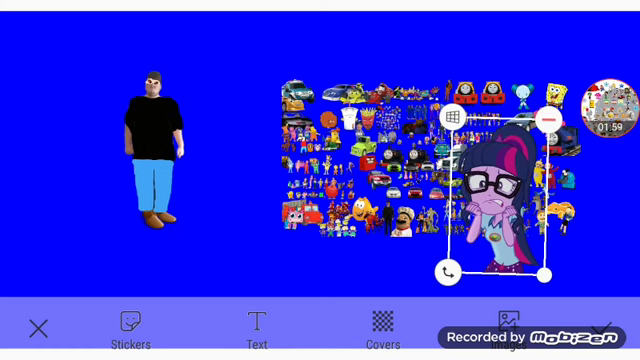
Keep repositioning the man and glasses girl around the collage.
{"action": "left_click", "coordinate": [155, 150]}
{"action": "left_click_drag", "start_coordinate": [155, 150], "coordinate": [151, 143]}
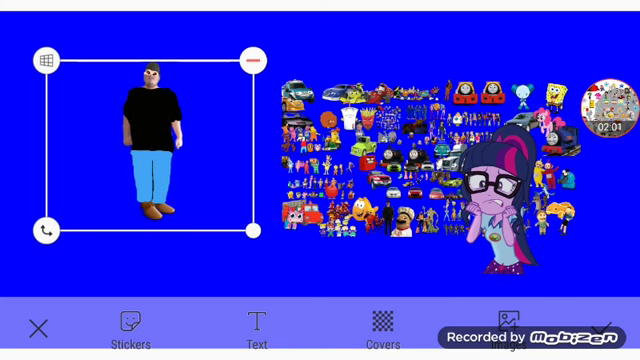
{"action": "left_click_drag", "start_coordinate": [497, 200], "coordinate": [524, 211]}
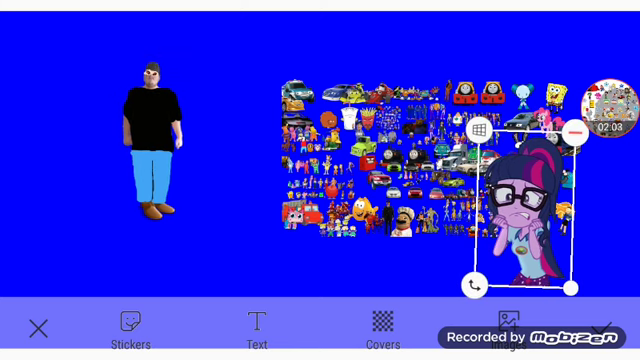
{"action": "left_click_drag", "start_coordinate": [152, 140], "coordinate": [197, 145]}
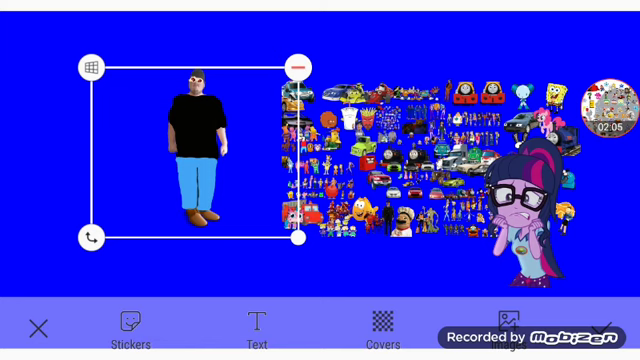
{"action": "mouse_move", "coordinate": [525, 210]}
{"action": "left_mouse_down"}
{"action": "mouse_move", "coordinate": [347, 194]}
{"action": "mouse_move", "coordinate": [410, 286]}
{"action": "mouse_move", "coordinate": [392, 278]}
{"action": "left_mouse_up"}
{"action": "left_click_drag", "start_coordinate": [197, 150], "coordinate": [238, 173]}
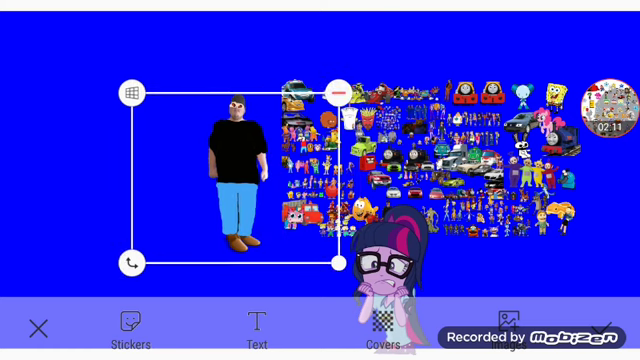
{"action": "left_click_drag", "start_coordinate": [390, 255], "coordinate": [428, 255]}
Delete the glasses girl, then lower the collage and delete it.
{"action": "left_click", "coordinate": [476, 210]}
{"action": "left_click_drag", "start_coordinate": [430, 160], "coordinate": [447, 242]}
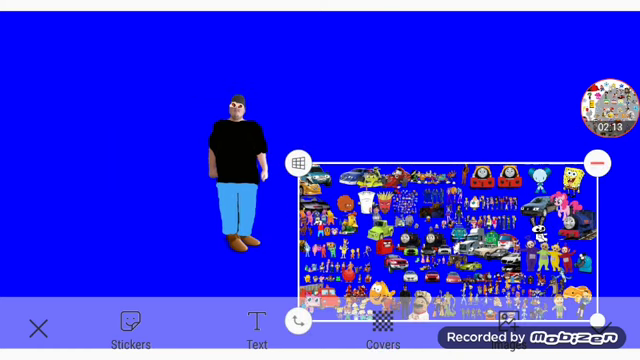
{"action": "left_click", "coordinate": [597, 161]}
Walk the man right toward the purple dancer and enlarge the stage sticker.
{"action": "left_click", "coordinate": [610, 105]}
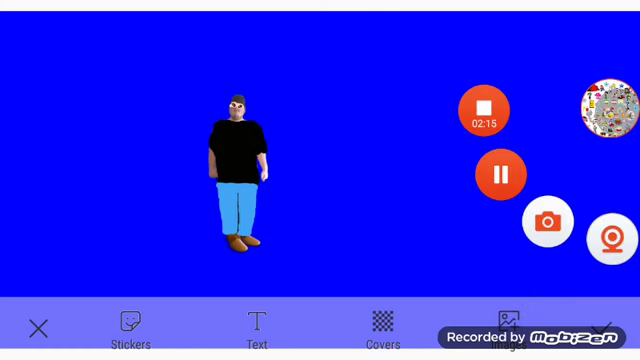
{"action": "left_click", "coordinate": [237, 170]}
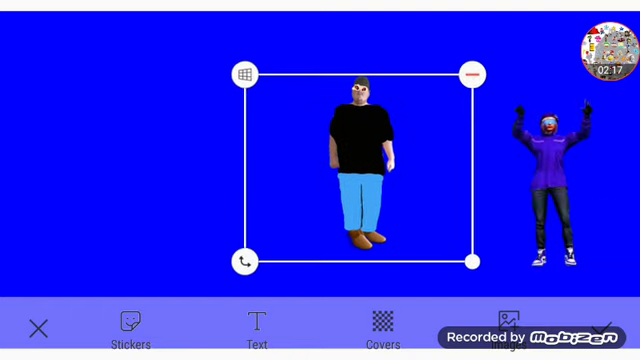
{"action": "left_click_drag", "start_coordinate": [237, 170], "coordinate": [411, 172]}
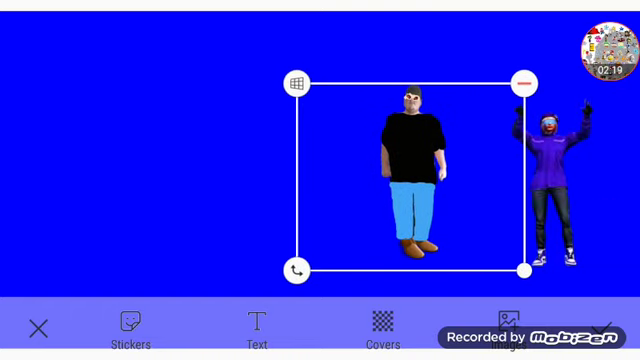
{"action": "left_click", "coordinate": [610, 50]}
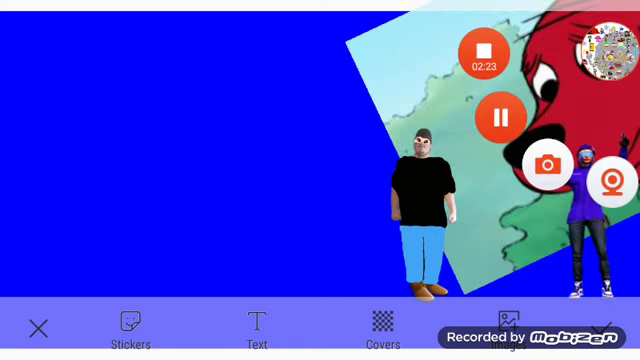
{"action": "left_click", "coordinate": [425, 190]}
{"action": "left_click_drag", "start_coordinate": [267, 286], "coordinate": [419, 303]}
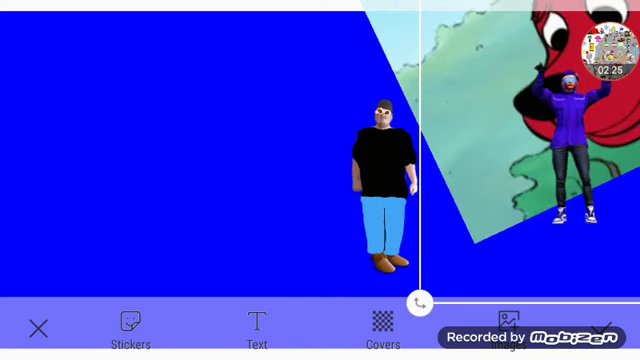
Delete the red dog picture and the man, then restore the man and collage.
{"action": "left_click", "coordinate": [610, 50]}
{"action": "left_click", "coordinate": [390, 170]}
{"action": "mouse_move", "coordinate": [390, 170]}
{"action": "left_mouse_down"}
{"action": "mouse_move", "coordinate": [565, 205]}
{"action": "mouse_move", "coordinate": [457, 200]}
{"action": "left_mouse_up"}
{"action": "left_click", "coordinate": [571, 130]}
{"action": "left_click", "coordinate": [610, 50]}
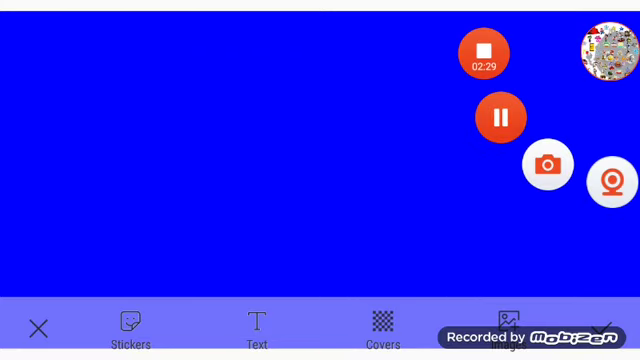
{"action": "left_click", "coordinate": [114, 143]}
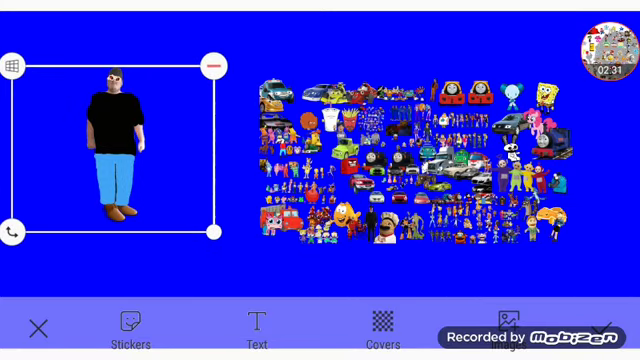
Shift the collage and man rightward, then delete both stickers from the canvas.
{"action": "left_click_drag", "start_coordinate": [415, 160], "coordinate": [449, 160]}
{"action": "left_click_drag", "start_coordinate": [115, 145], "coordinate": [190, 145]}
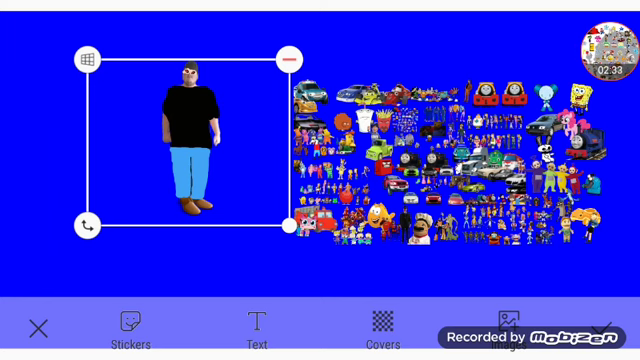
{"action": "left_click", "coordinate": [610, 50]}
{"action": "left_click", "coordinate": [289, 60]}
{"action": "mouse_move", "coordinate": [450, 165]}
{"action": "left_mouse_down"}
{"action": "mouse_move", "coordinate": [345, 180]}
{"action": "mouse_move", "coordinate": [355, 177]}
{"action": "mouse_move", "coordinate": [377, 133]}
{"action": "left_mouse_up"}
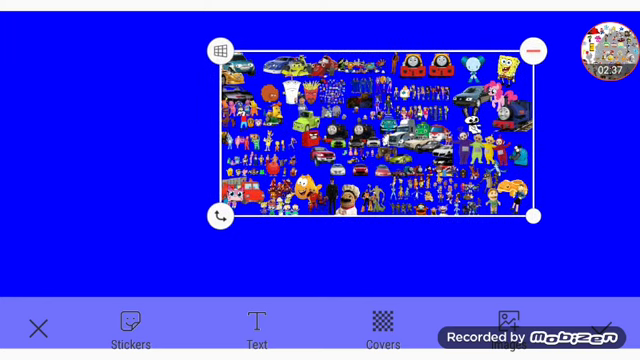
{"action": "left_click", "coordinate": [533, 50]}
{"action": "left_click", "coordinate": [610, 50]}
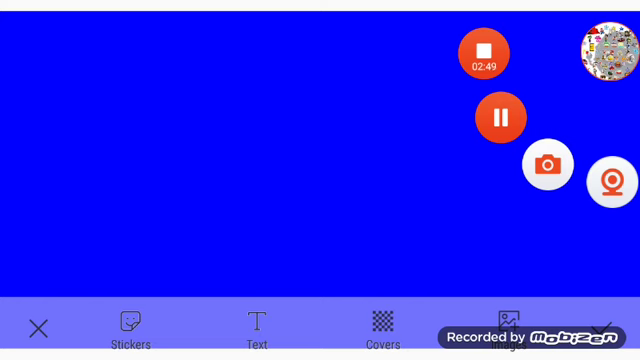
Drag the re-added character collage to the upper middle of the canvas.
{"action": "left_click_drag", "start_coordinate": [228, 128], "coordinate": [290, 157]}
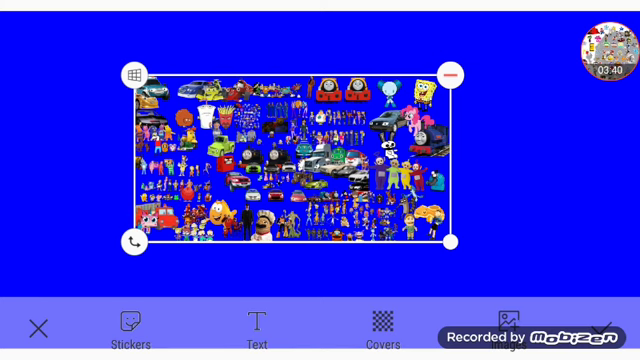
Drag the collage straight down until it sits behind the bottom toolbar.
{"action": "mouse_move", "coordinate": [292, 158]}
{"action": "left_mouse_down"}
{"action": "mouse_move", "coordinate": [287, 195]}
{"action": "mouse_move", "coordinate": [293, 339]}
{"action": "left_mouse_up"}
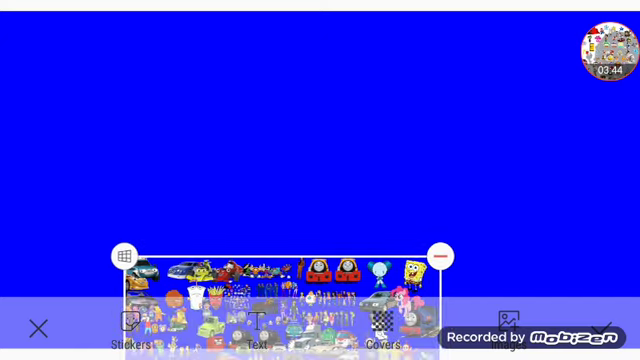